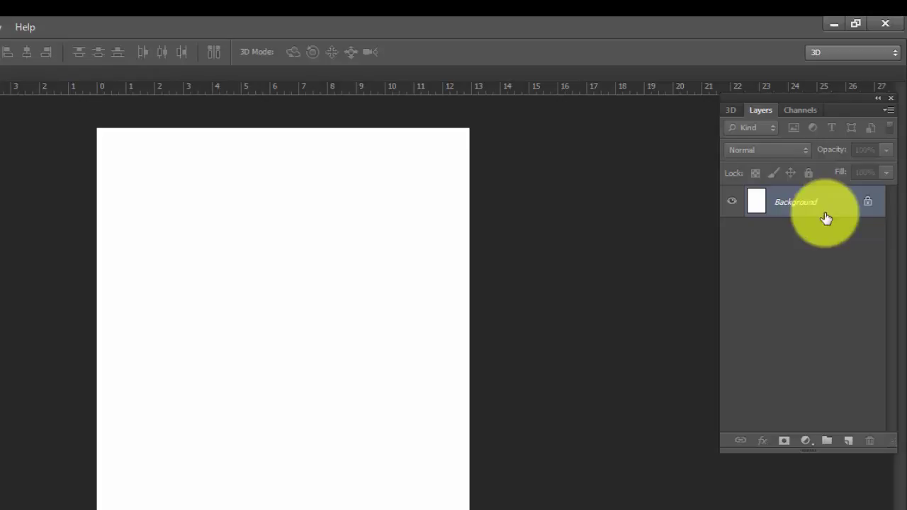
Unlock the Background into Layer 0 and draw a circular selection in the upper page.
key(alt)
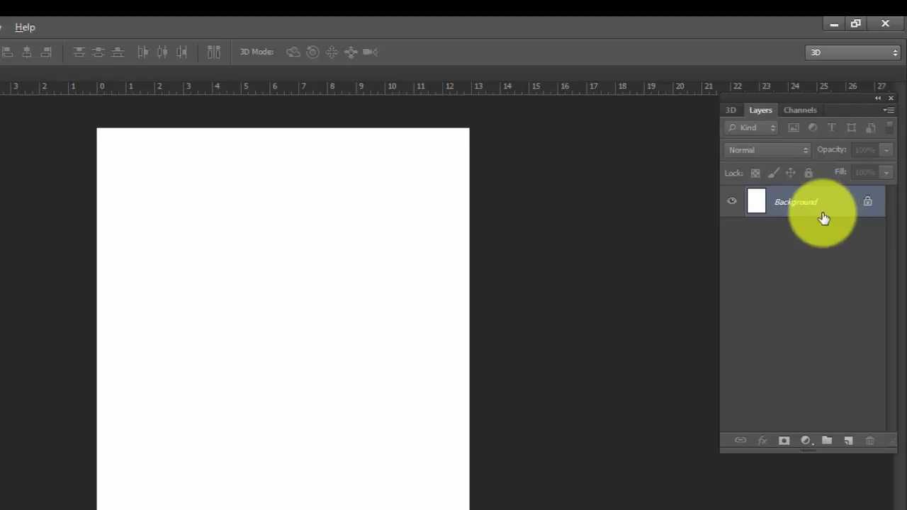
alt+double_click(817, 215)
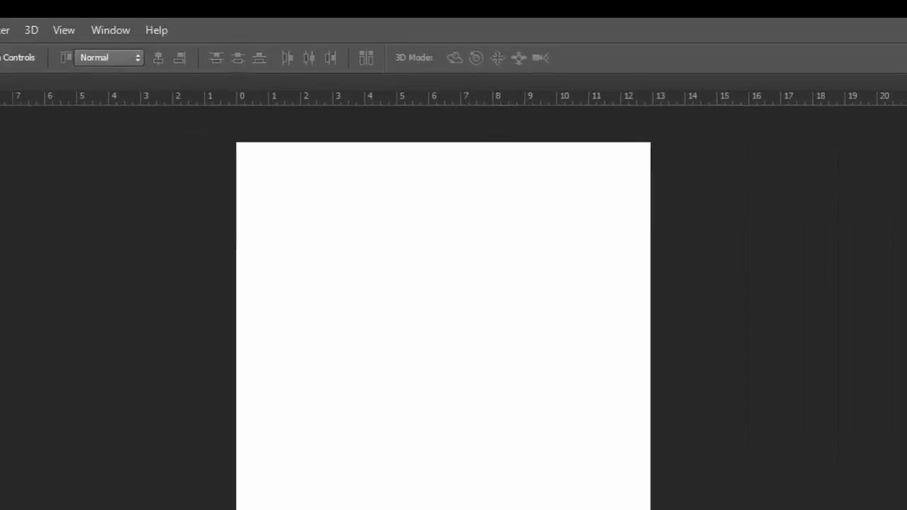
drag(22, 175, 136, 201)
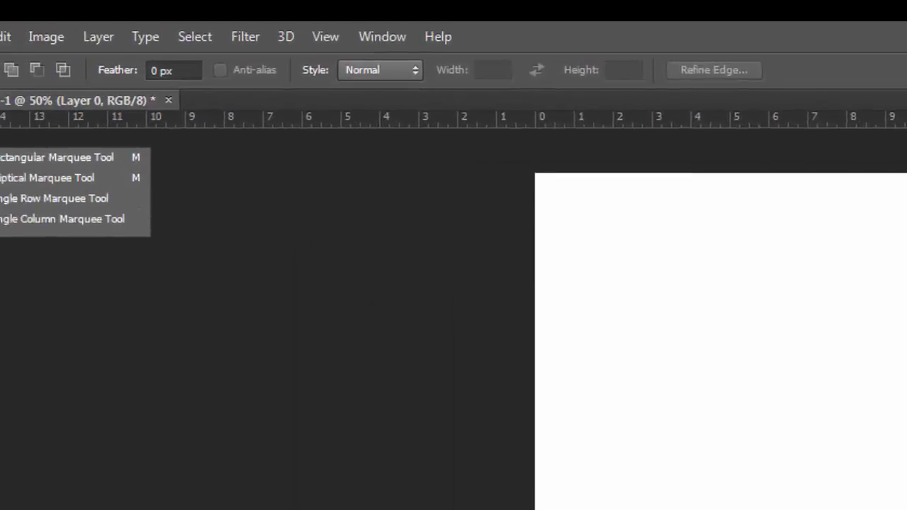
click(137, 200)
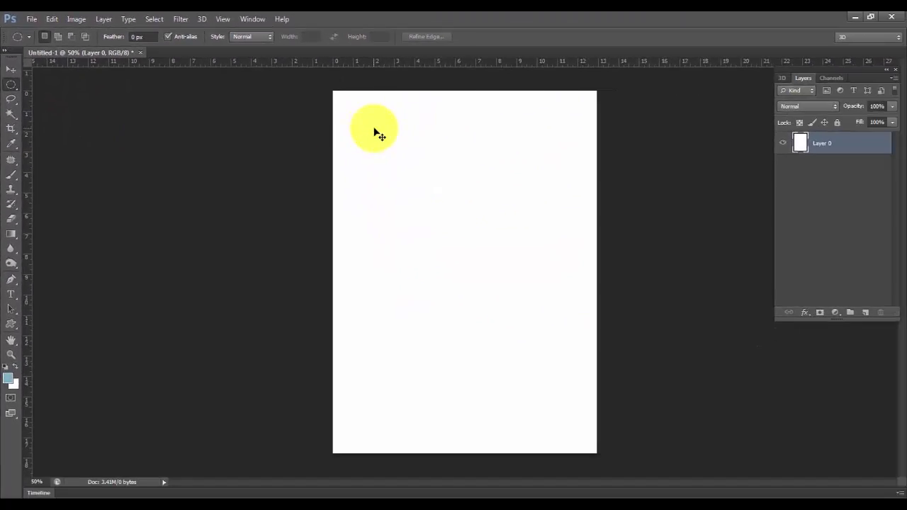
drag(381, 140, 527, 264)
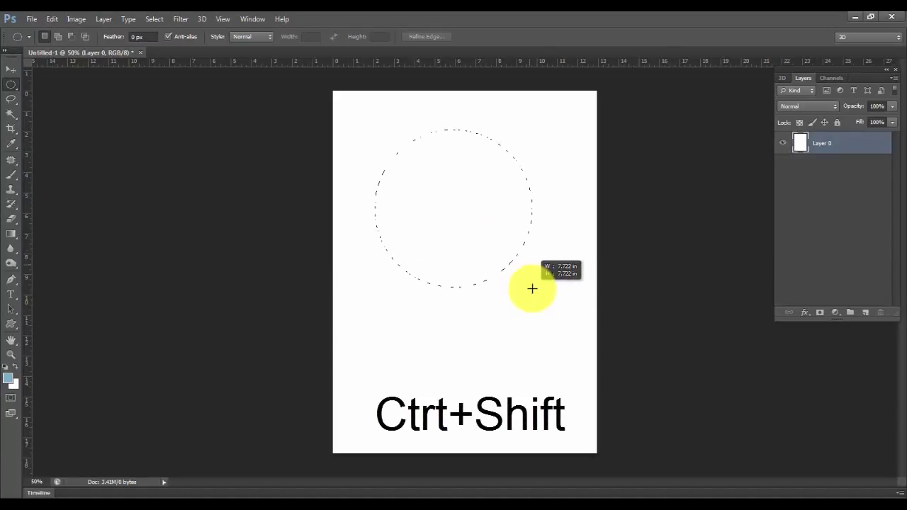
mouse_move(528, 263)
mouse_down()
mouse_move(494, 182)
mouse_move(543, 285)
mouse_move(510, 168)
mouse_move(494, 178)
mouse_move(613, 296)
mouse_up()
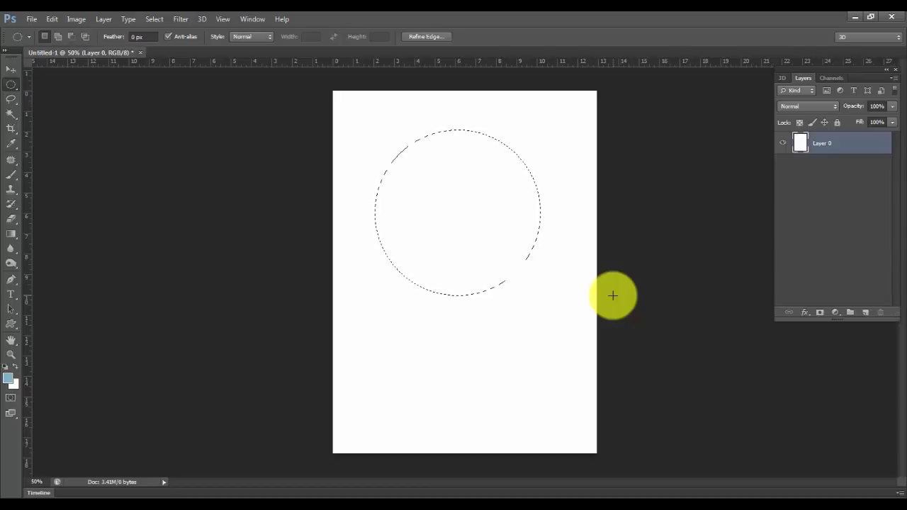
Add empty Layer 1, then fill the circle light blue and undo that fill.
key(ctrl+shift+n)
key(Return)
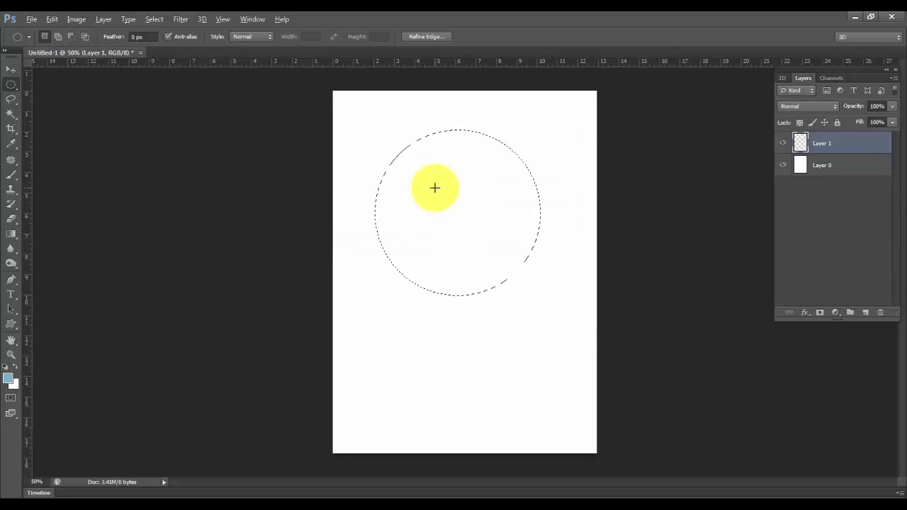
key(alt)
key(alt+BackSpace)
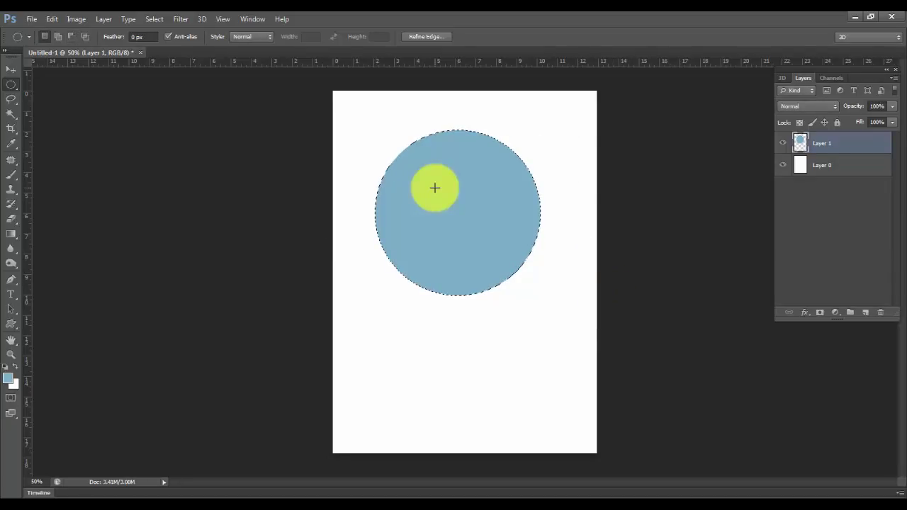
key(ctrl+z)
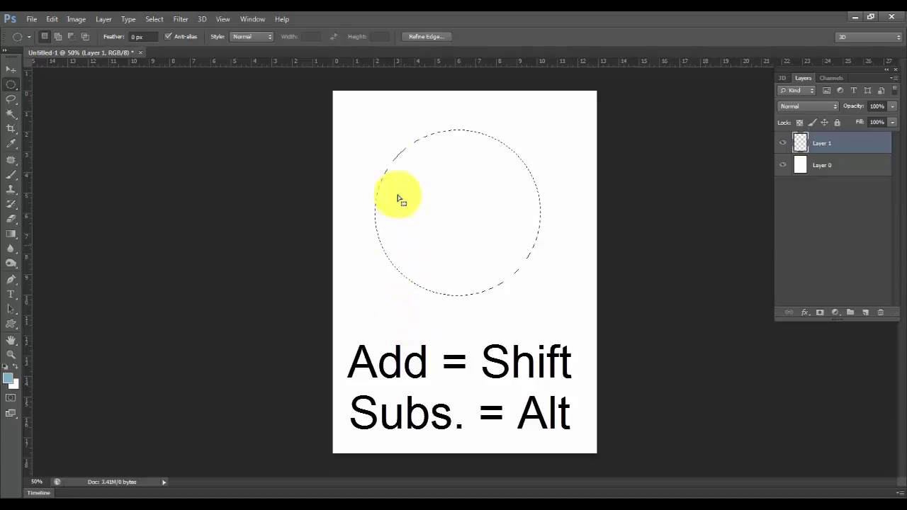
Subtract an offset circle to leave a crescent, fill it light blue, and deselect.
key(alt)
mouse_move(361, 122)
mouse_down()
mouse_move(434, 186)
mouse_move(441, 168)
mouse_move(537, 238)
mouse_up()
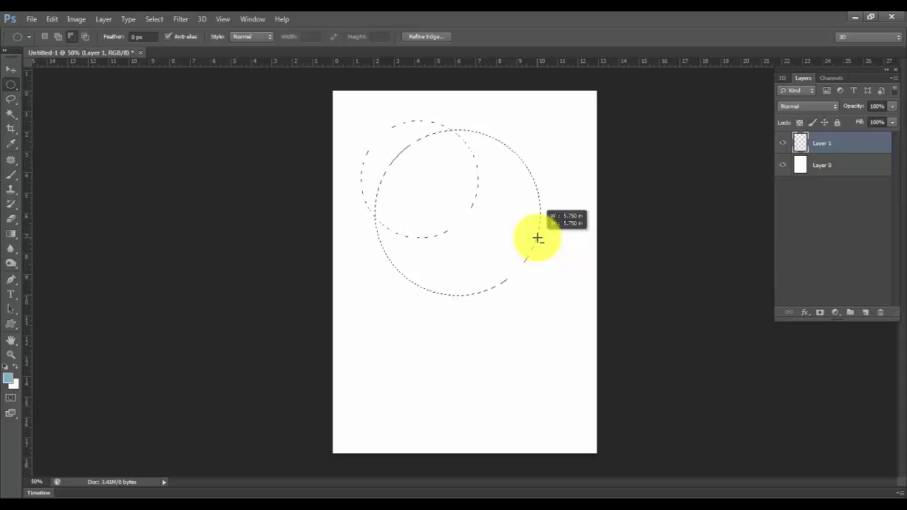
drag(538, 238, 540, 240)
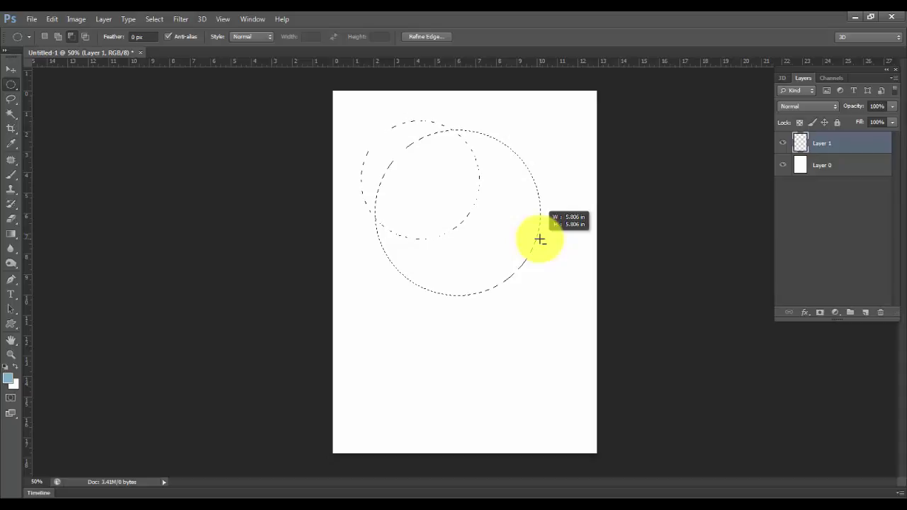
key(space)
mouse_move(540, 240)
mouse_down()
mouse_move(514, 235)
mouse_move(571, 219)
mouse_move(516, 221)
mouse_up()
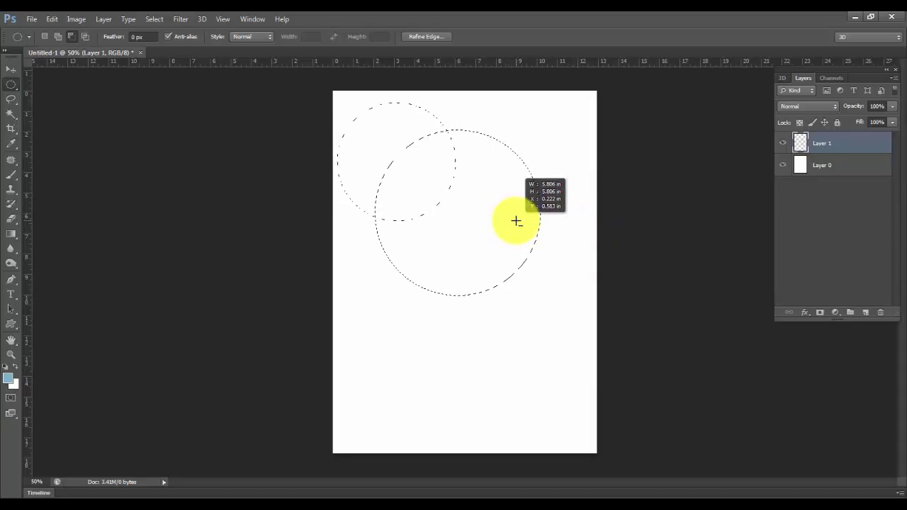
drag(517, 221, 601, 274)
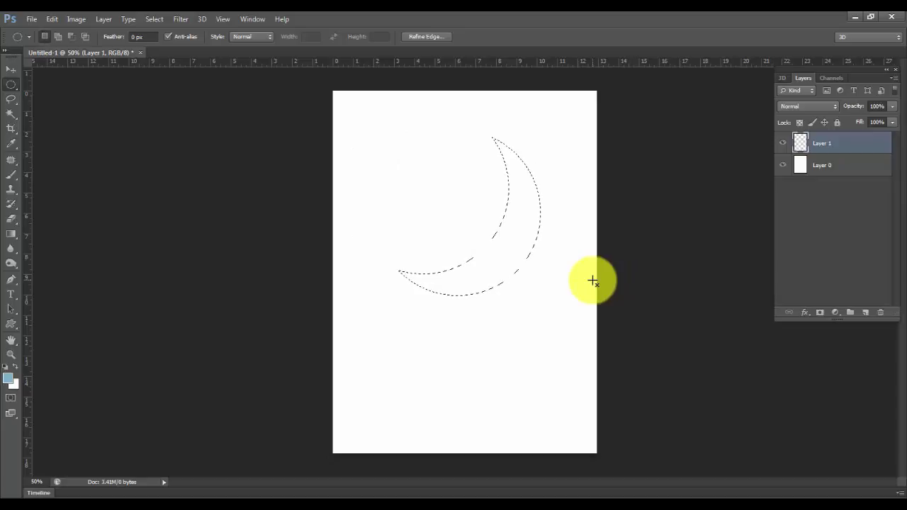
key(alt+BackSpace)
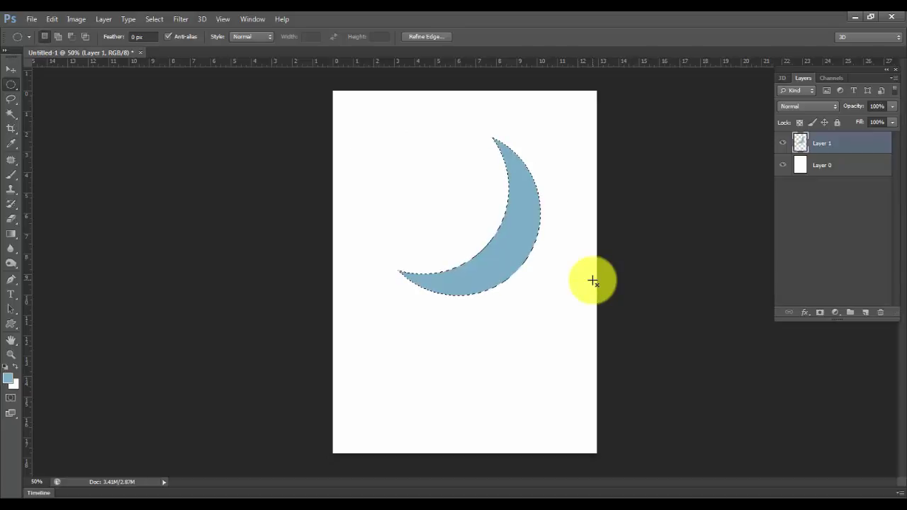
key(ctrl+d)
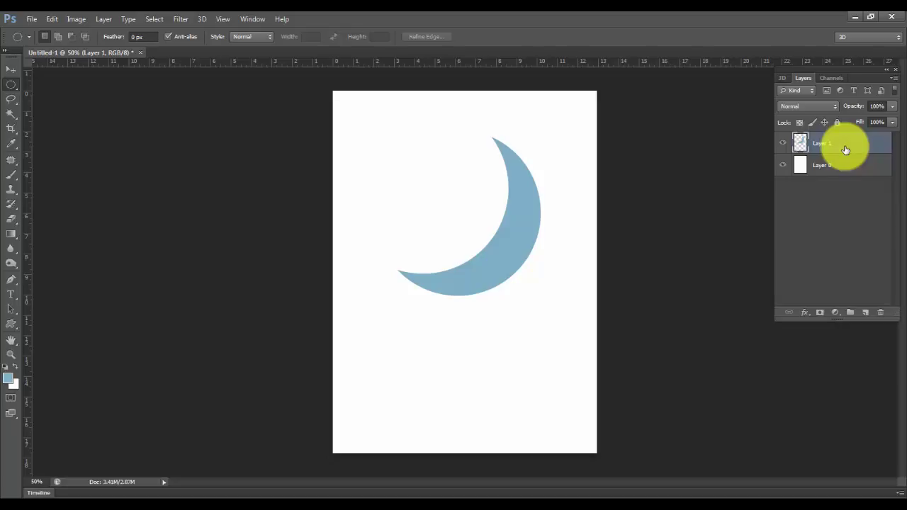
Add Layer 2 and select a vertical and horizontal bar forming a cross below the crescent.
key(ctrl+shift+n)
key(Return)
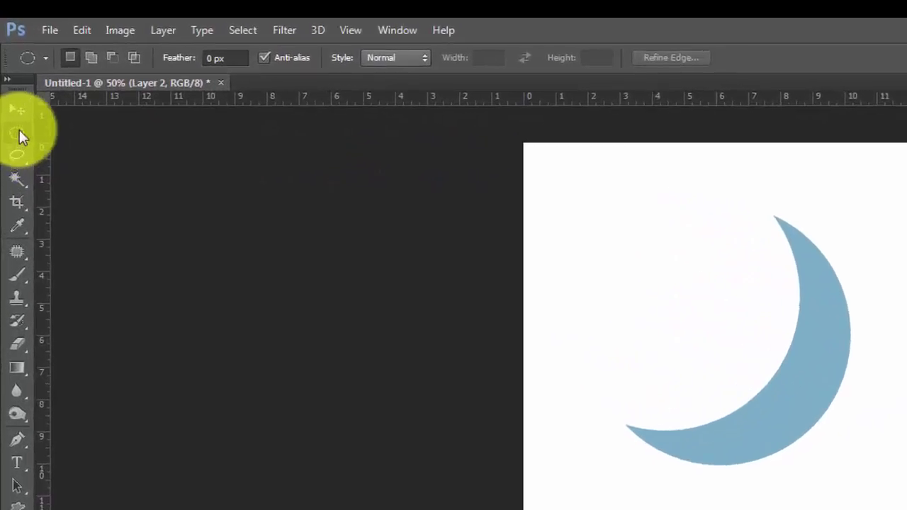
right_click(10, 85)
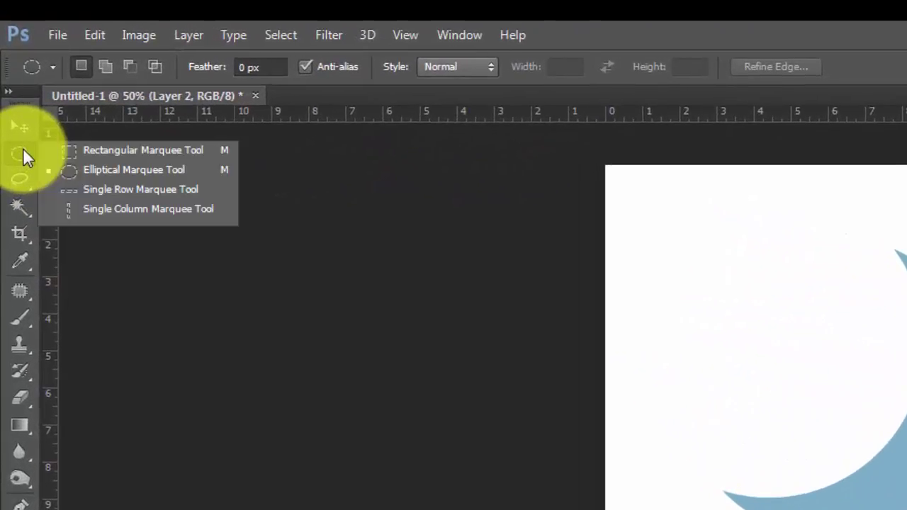
click(117, 151)
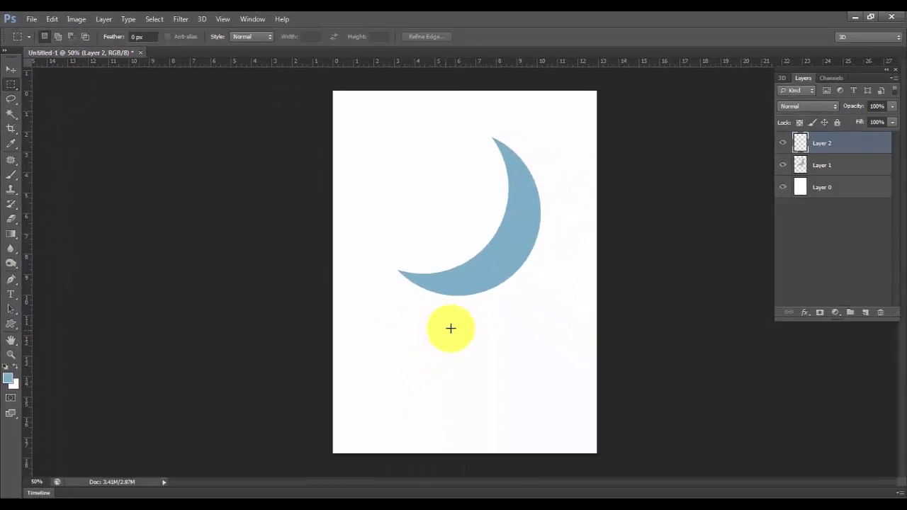
drag(452, 315, 474, 438)
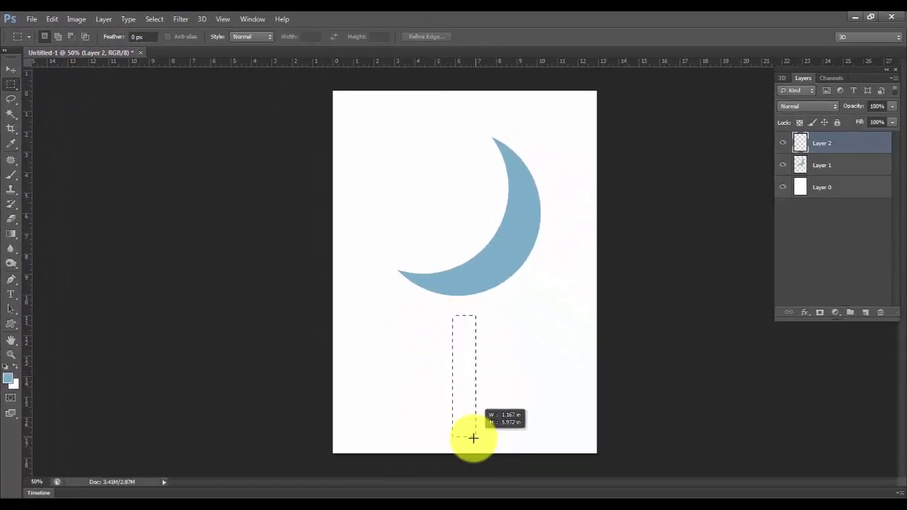
drag(474, 438, 469, 437)
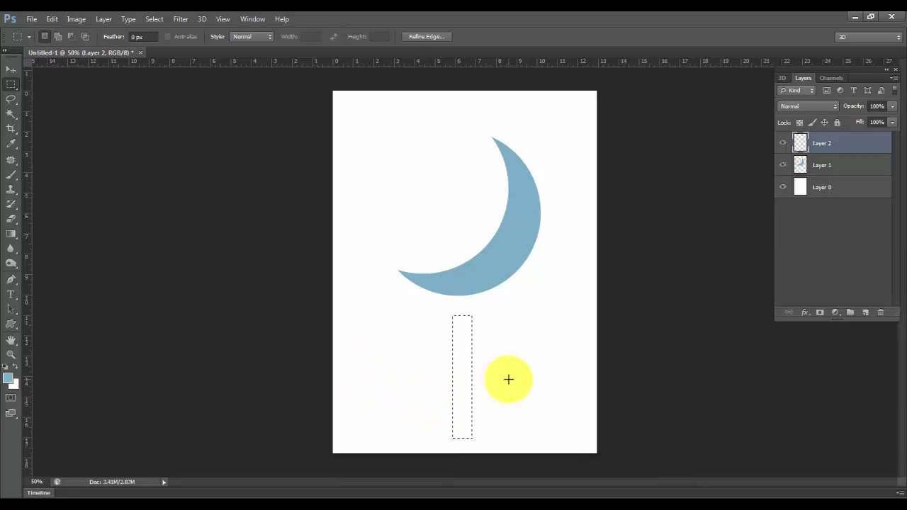
mouse_move(396, 358)
mouse_down()
mouse_move(500, 385)
mouse_move(539, 380)
mouse_up()
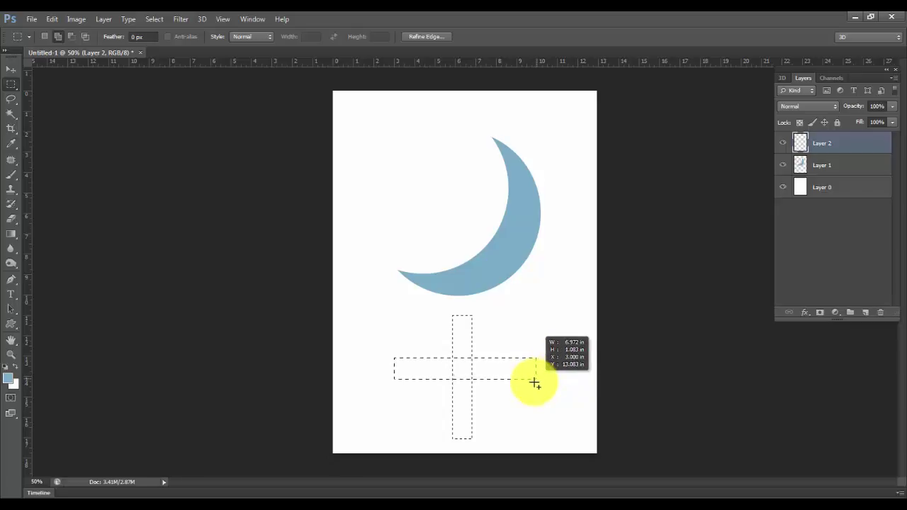
drag(539, 380, 534, 385)
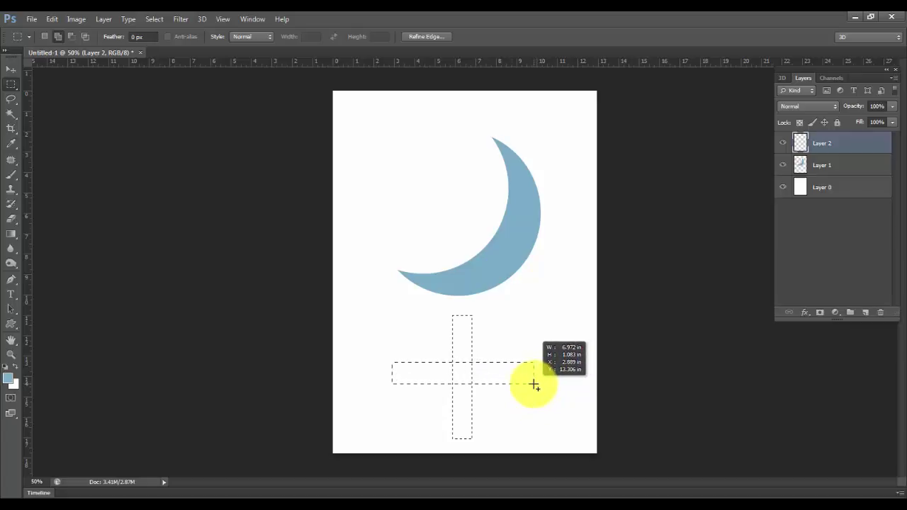
drag(535, 385, 531, 384)
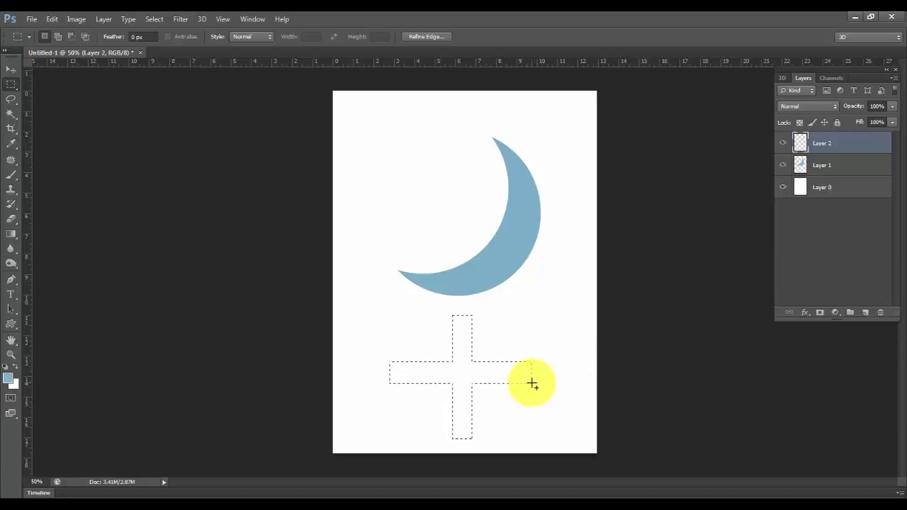
Fill the cross with red foreground, then delete Layers 1 and 2 together.
click(9, 378)
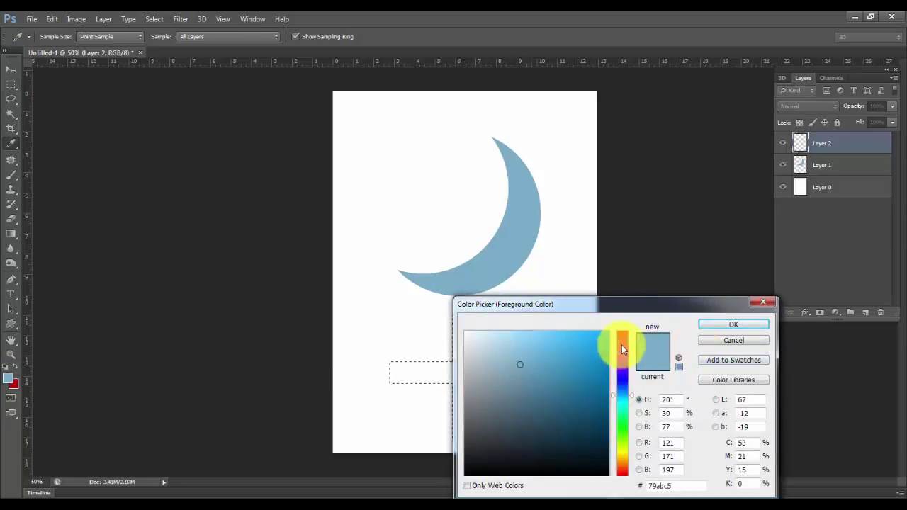
drag(621, 345, 621, 331)
click(605, 339)
click(734, 323)
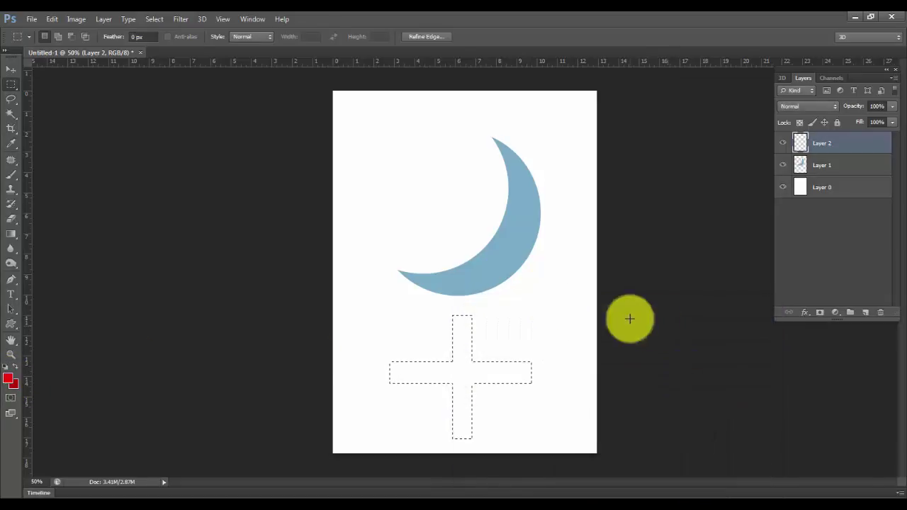
key(alt+BackSpace)
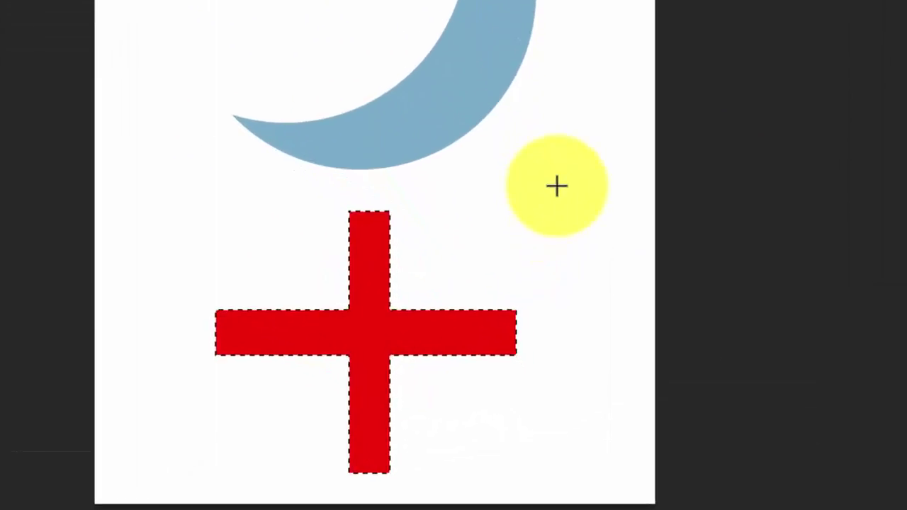
key(ctrl+d)
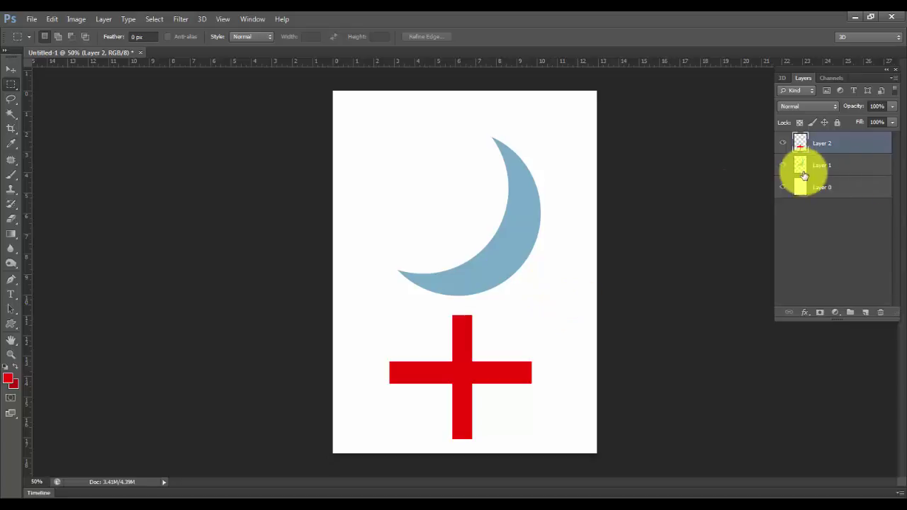
shift+click(862, 173)
drag(862, 167, 880, 313)
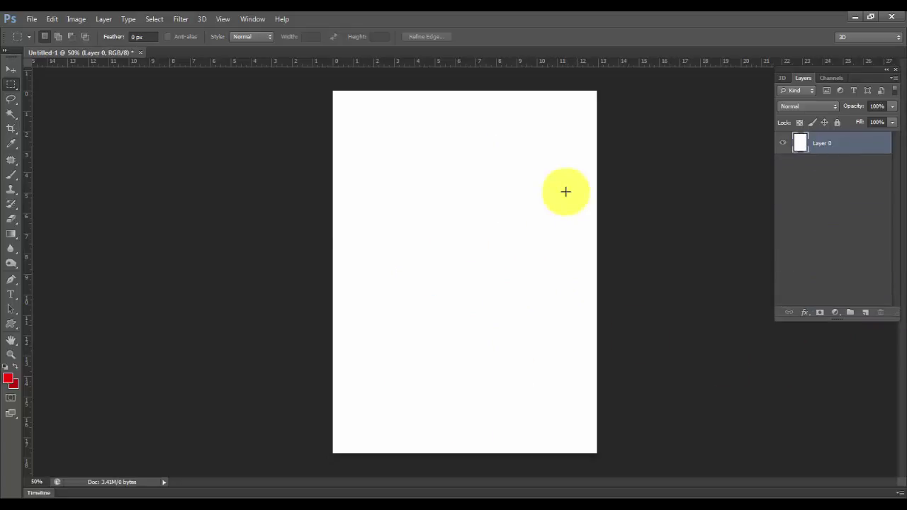
Add Layer 1 and select a blocky 1 from stem, base and top-flag rectangles.
key(ctrl+shift+n)
key(Return)
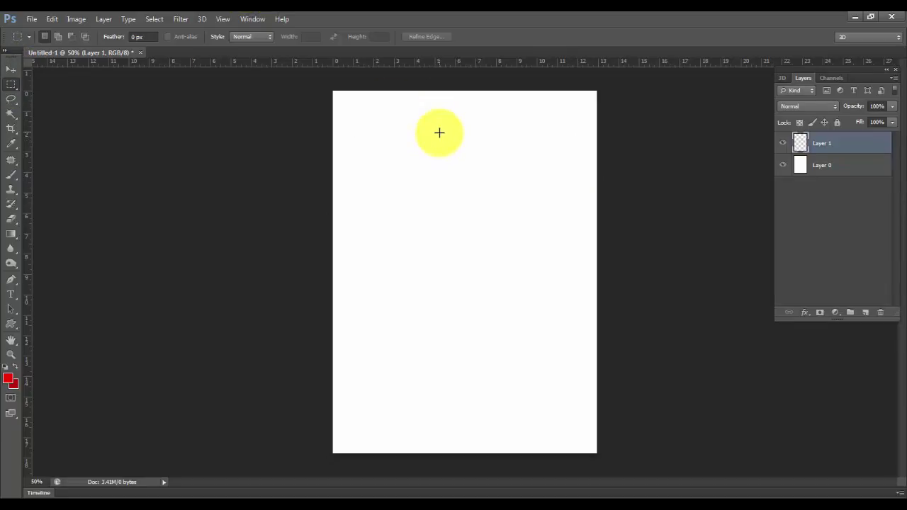
drag(439, 133, 465, 267)
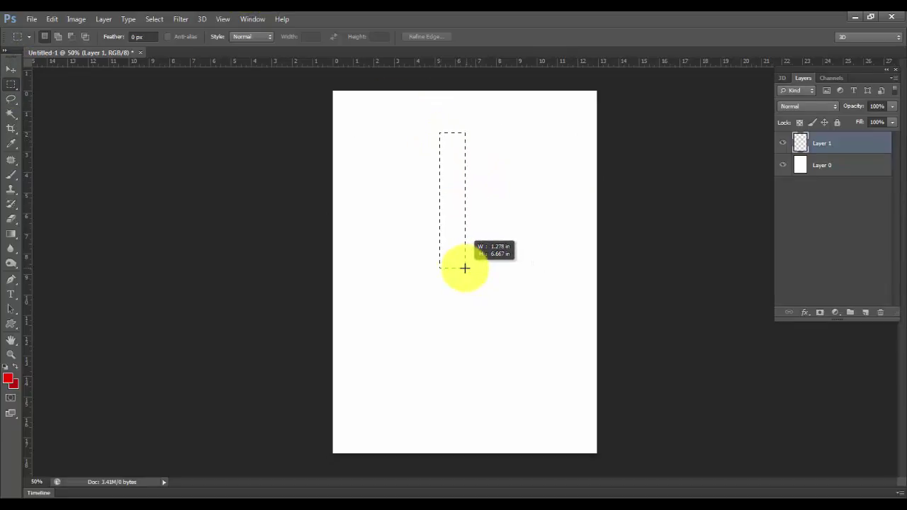
drag(465, 267, 458, 288)
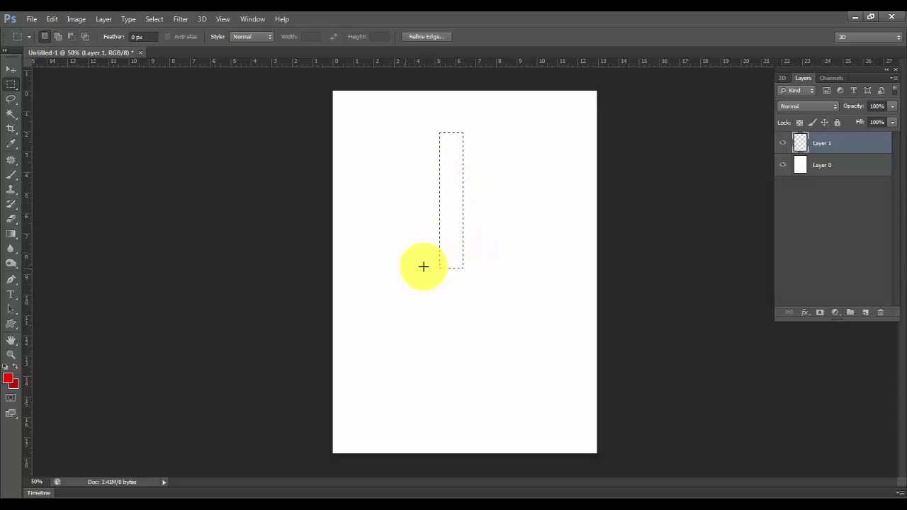
mouse_move(422, 264)
mouse_down()
mouse_move(493, 275)
mouse_move(486, 314)
mouse_up()
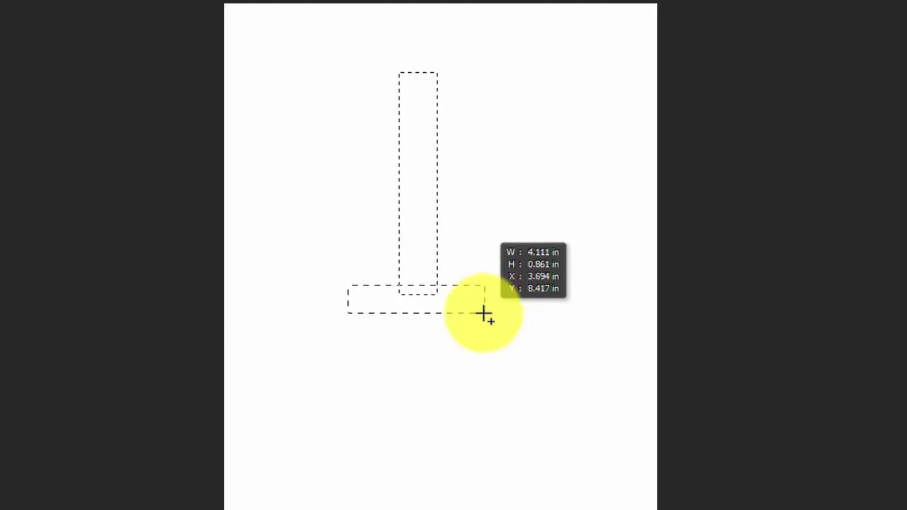
drag(486, 313, 489, 319)
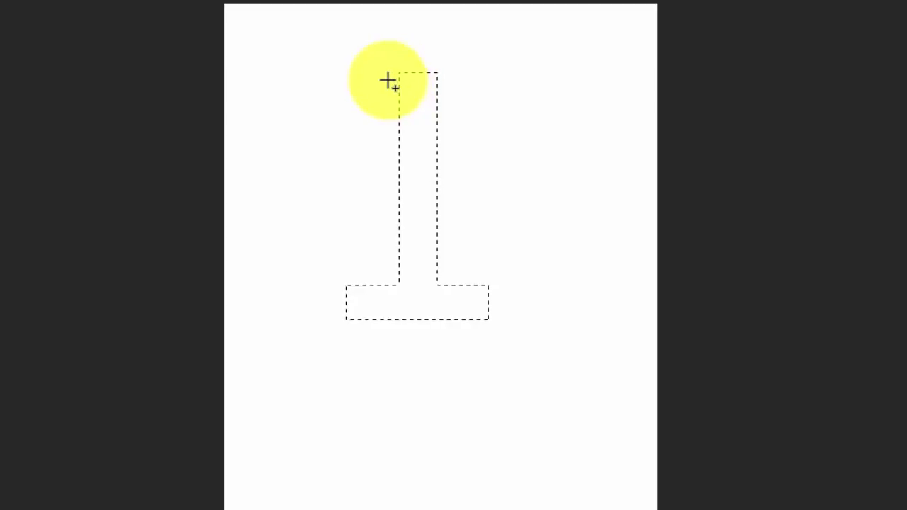
mouse_move(379, 86)
mouse_down()
mouse_move(396, 121)
mouse_move(410, 114)
mouse_up()
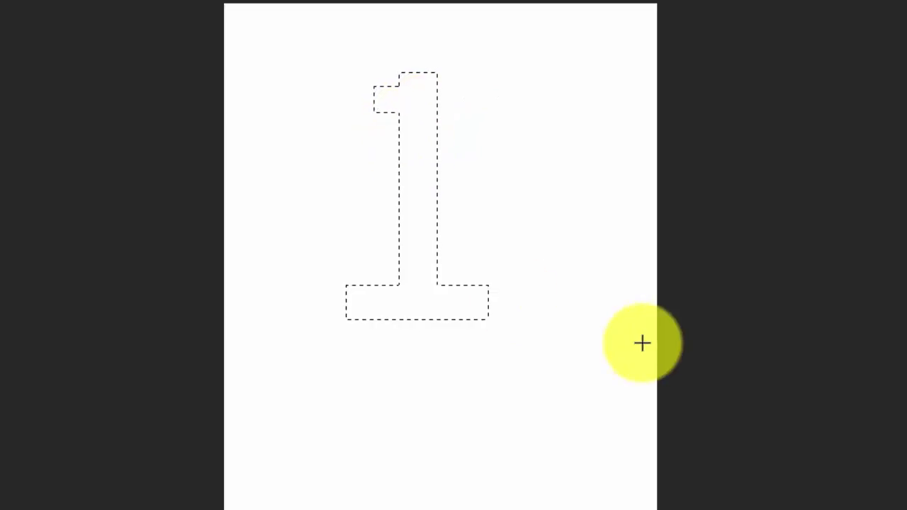
Fill the 1 selection with red, deselect, and add an empty Layer 2.
key(alt+BackSpace)
key(ctrl+d)
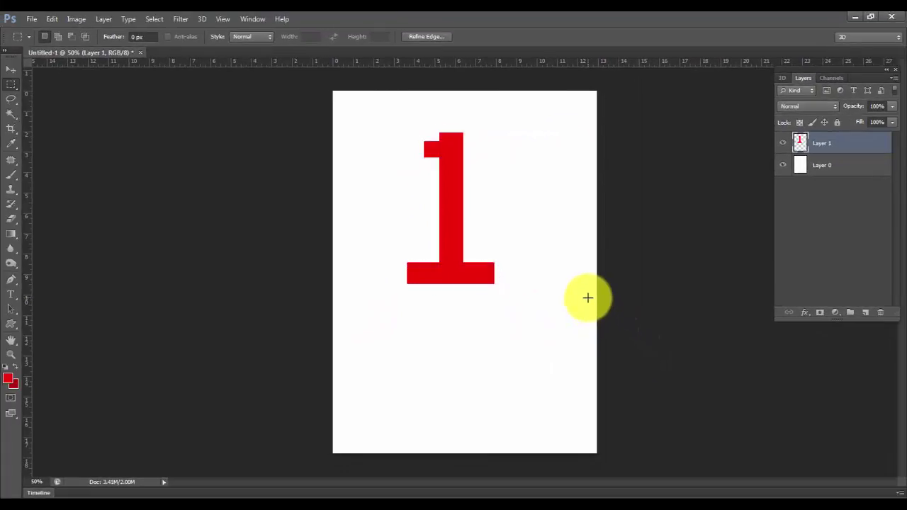
key(ctrl+d)
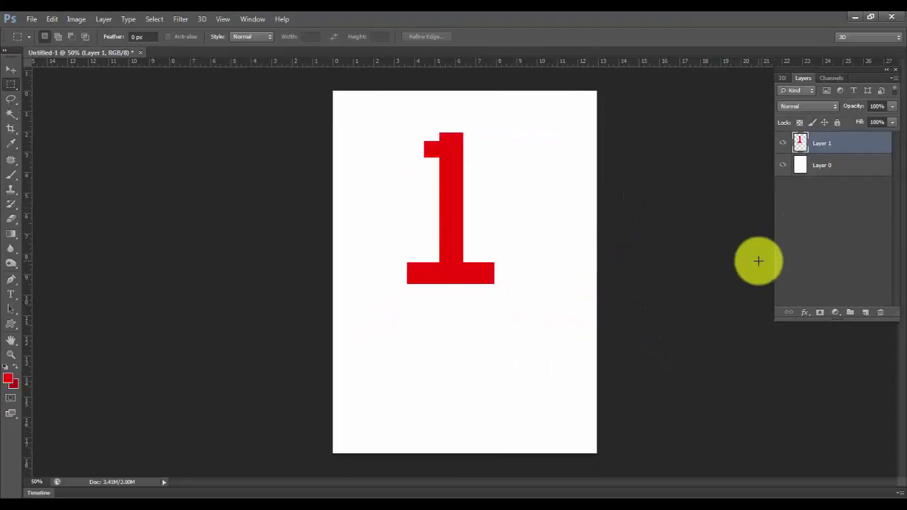
key(ctrl+shift+n)
key(Return)
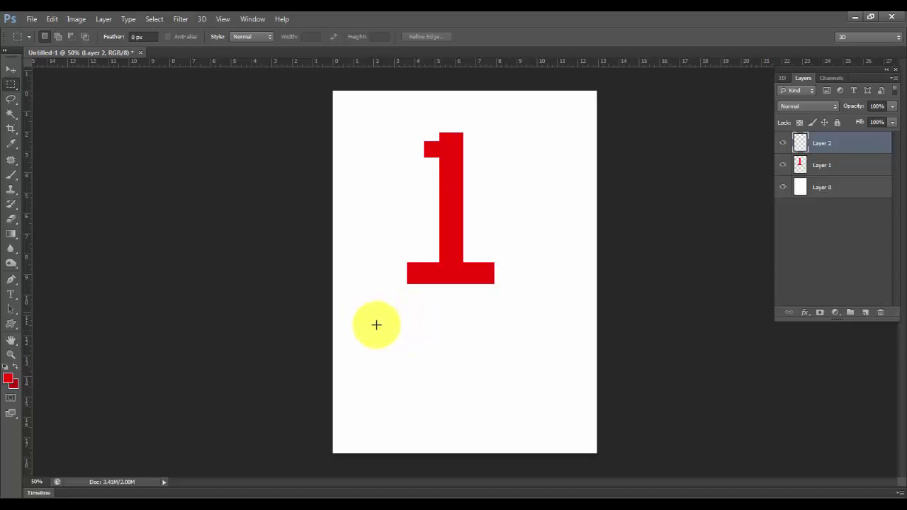
Select the 2's blocks below the 1, fill them red on Layer 2, and deselect.
drag(373, 313, 390, 354)
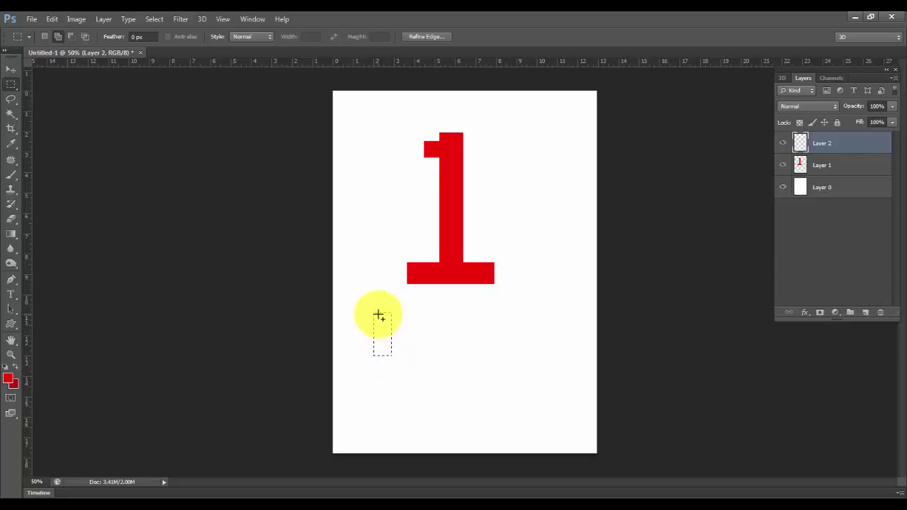
mouse_move(377, 314)
mouse_down()
mouse_move(430, 324)
mouse_move(421, 328)
mouse_move(432, 383)
mouse_move(404, 381)
mouse_move(433, 390)
mouse_move(389, 404)
mouse_move(390, 414)
mouse_move(458, 418)
mouse_move(455, 427)
mouse_up()
key(ctrl+z)
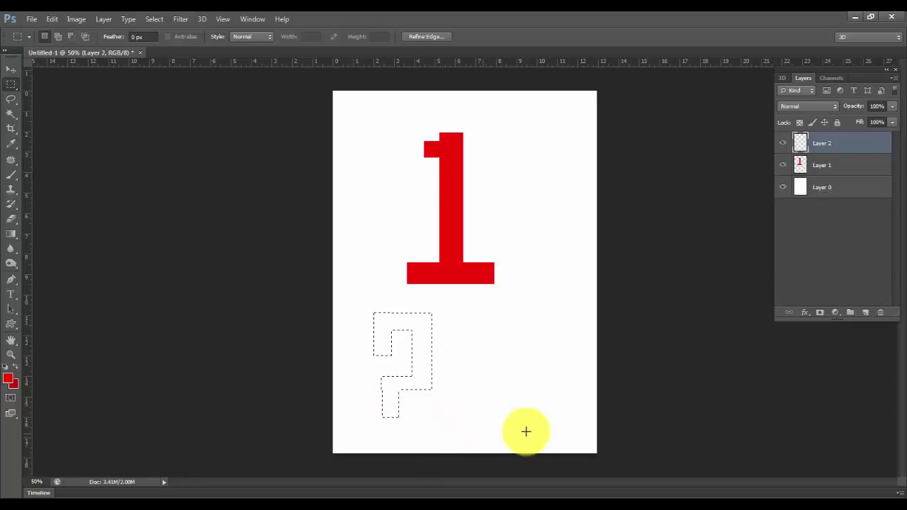
key(ctrl+z)
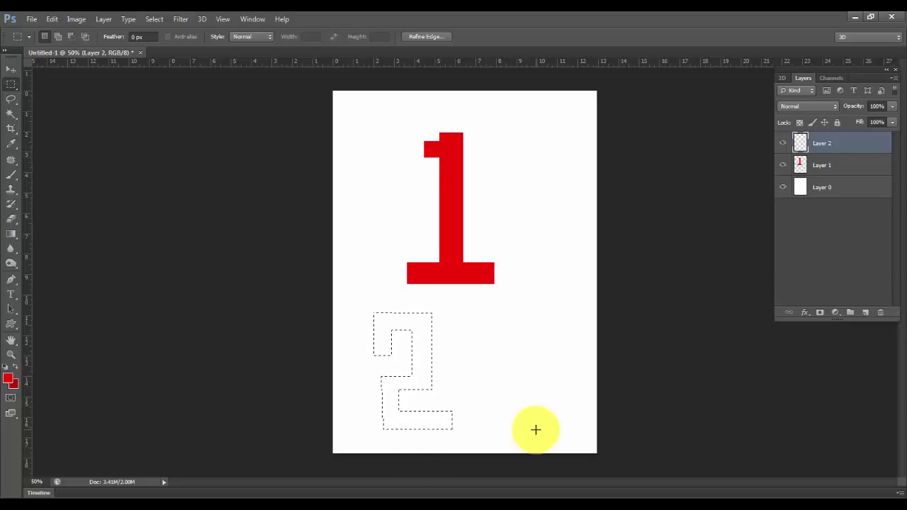
key(alt+BackSpace)
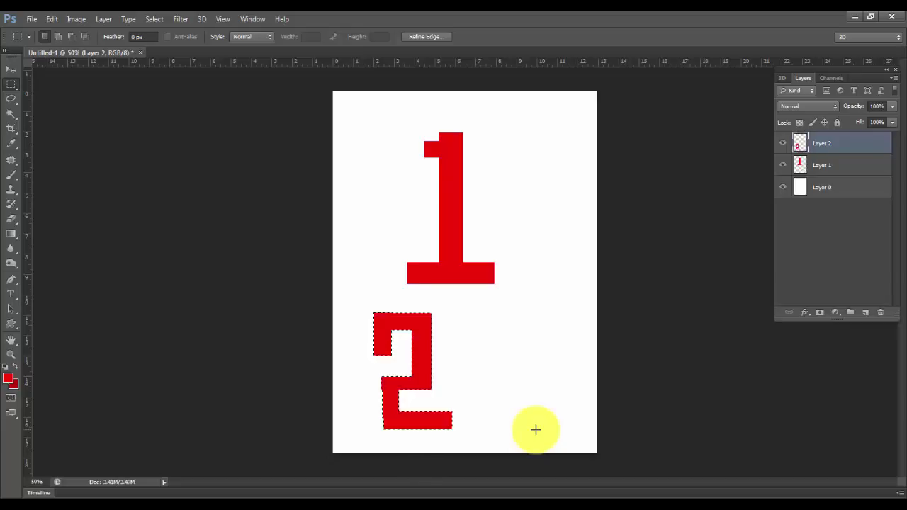
key(ctrl+d)
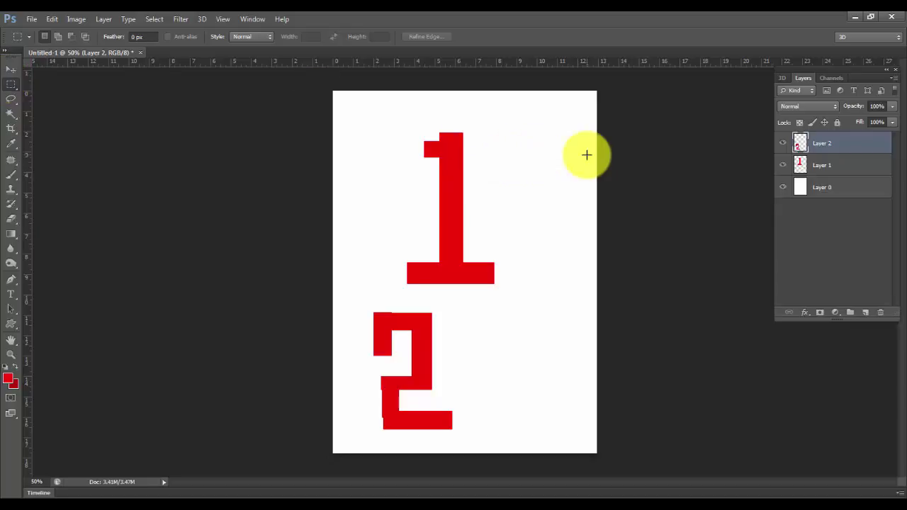
Add Layer 3 and marquee a rectangle for the A right of the 1's top.
key(ctrl+shift+n)
key(Return)
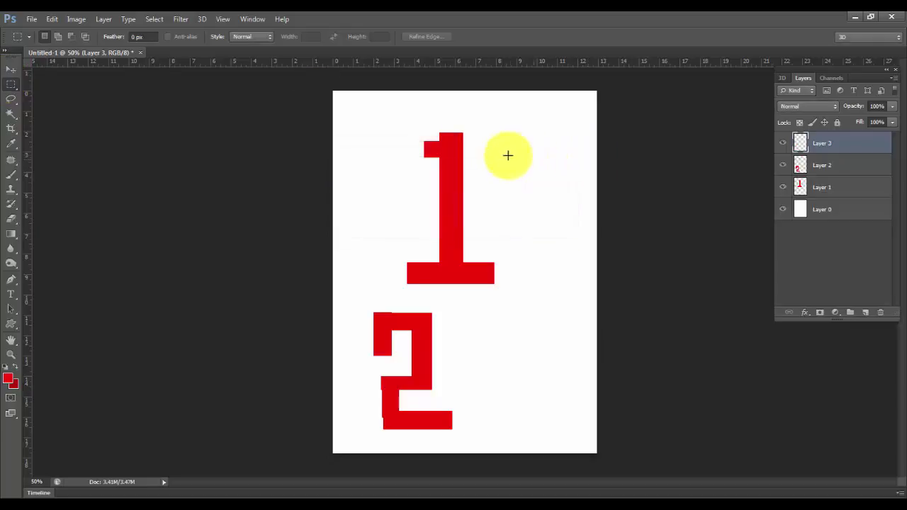
mouse_move(507, 120)
mouse_down()
mouse_move(561, 220)
mouse_move(527, 228)
mouse_up()
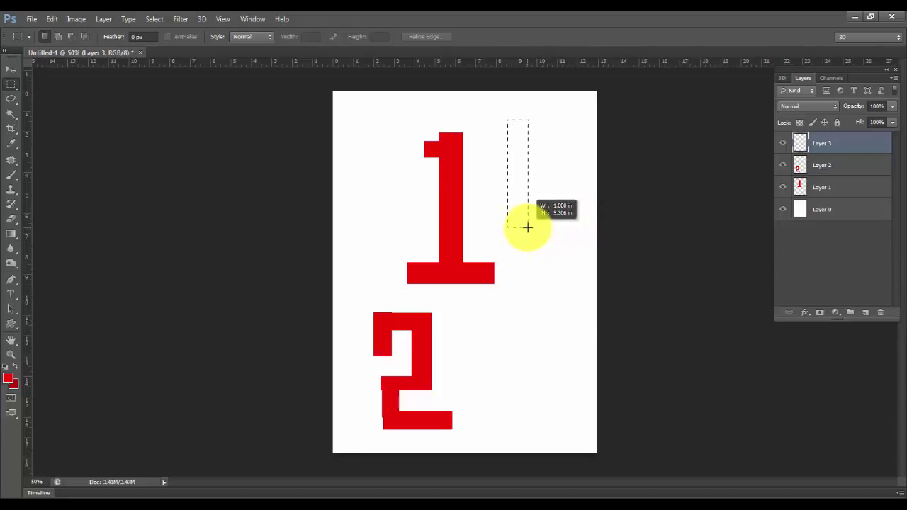
drag(527, 228, 577, 229)
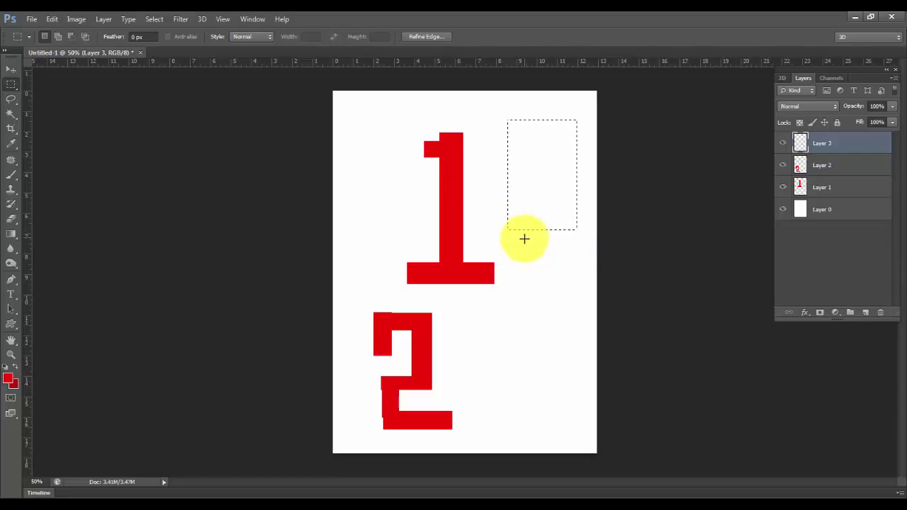
Subtract the A's leg gap and inner hole, fill it red, and deselect.
key(alt)
drag(525, 244, 561, 136)
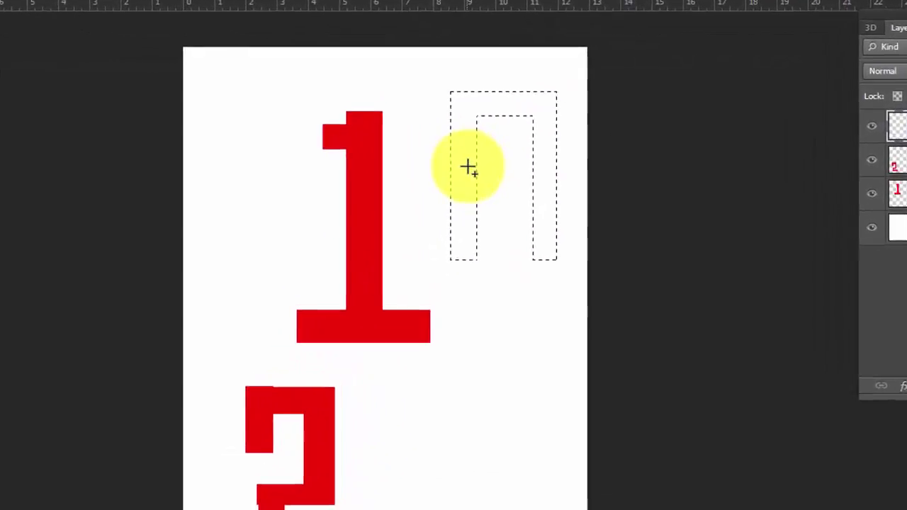
mouse_move(518, 168)
mouse_down()
mouse_move(571, 182)
mouse_move(541, 189)
mouse_up()
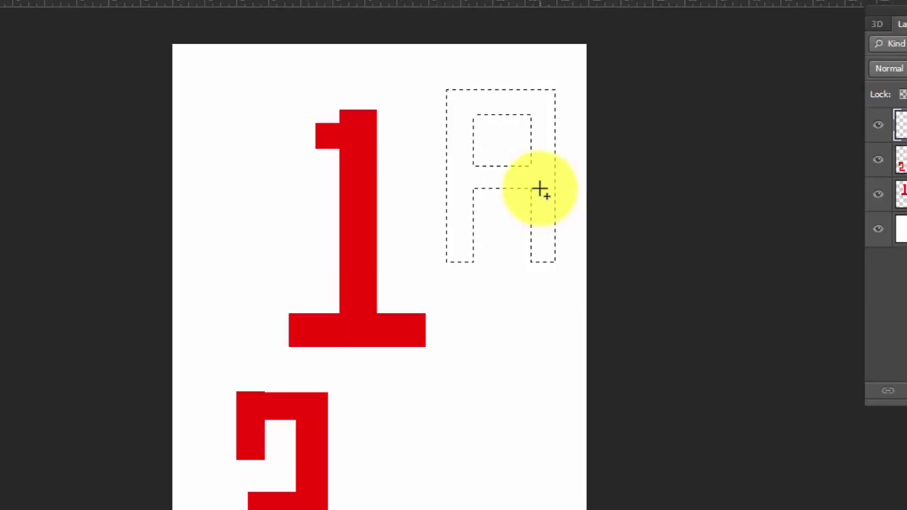
key(alt+BackSpace)
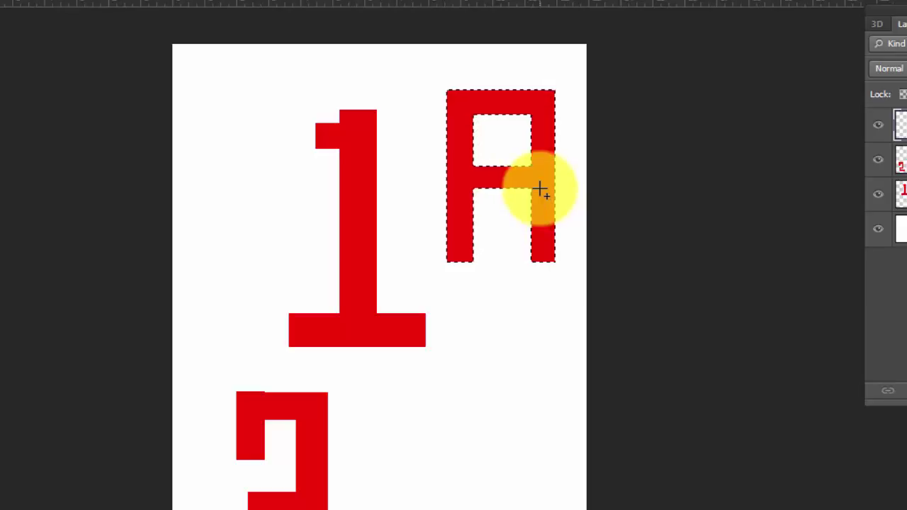
key(ctrl+d)
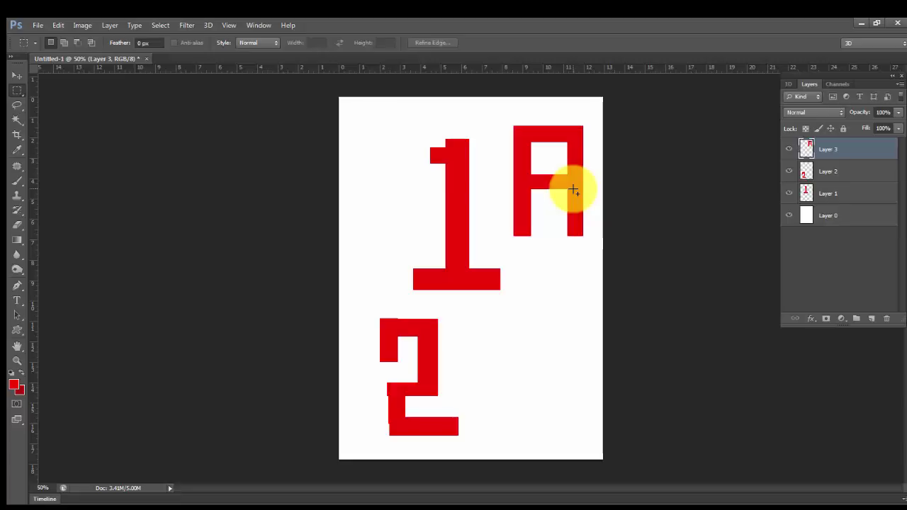
Choose the Move tool and restore the Layers panel via F7 and Window > Layers.
click(17, 75)
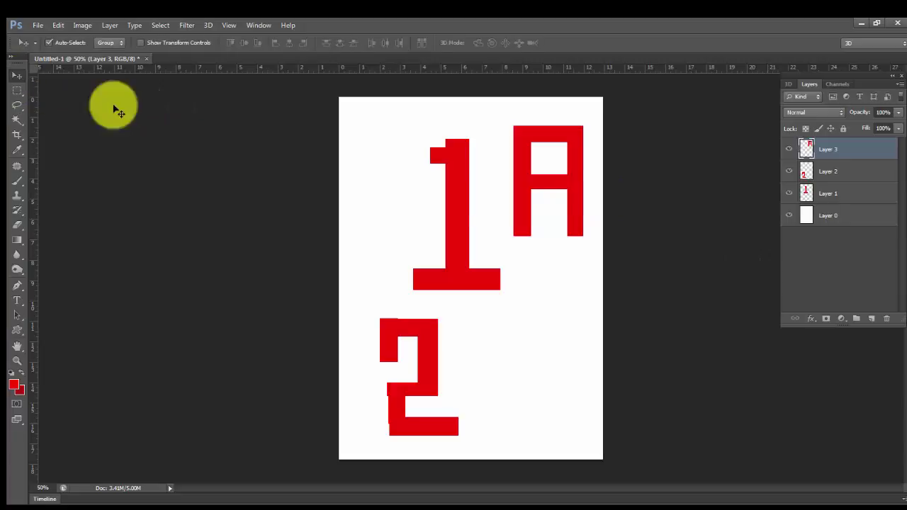
click(898, 75)
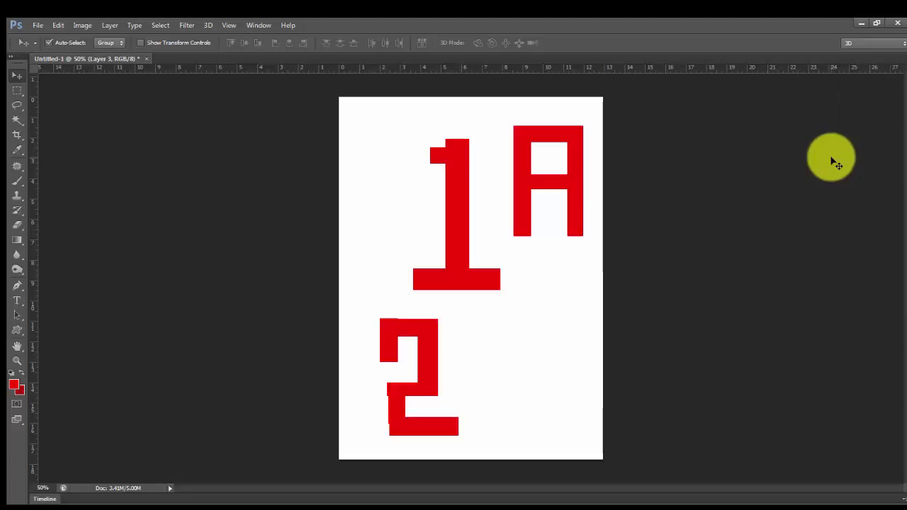
key(F7)
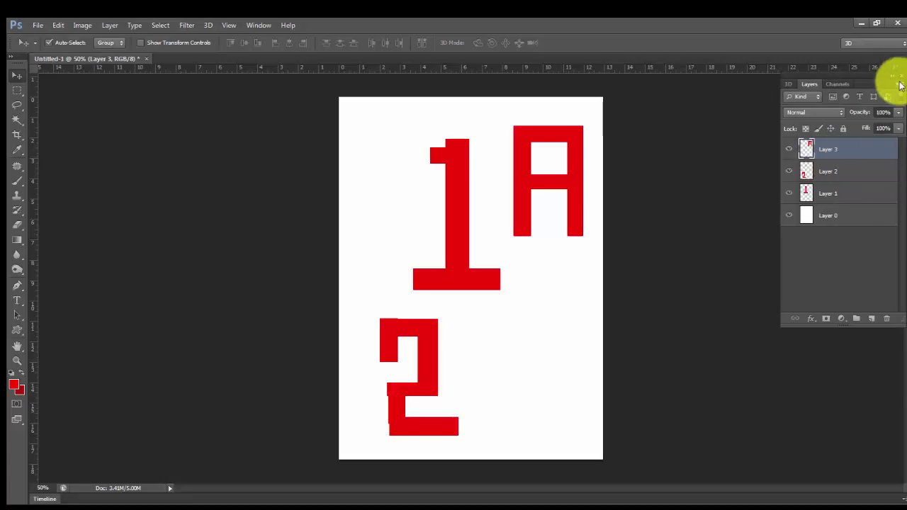
click(900, 77)
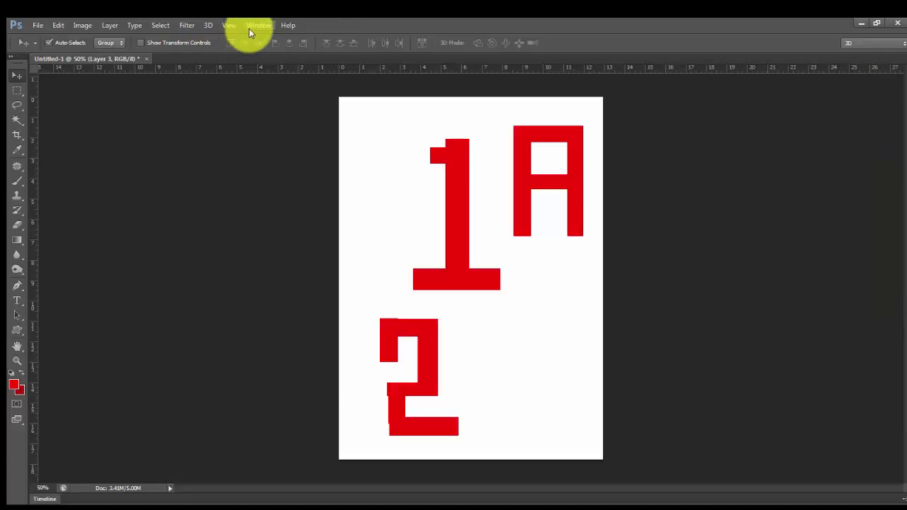
click(249, 28)
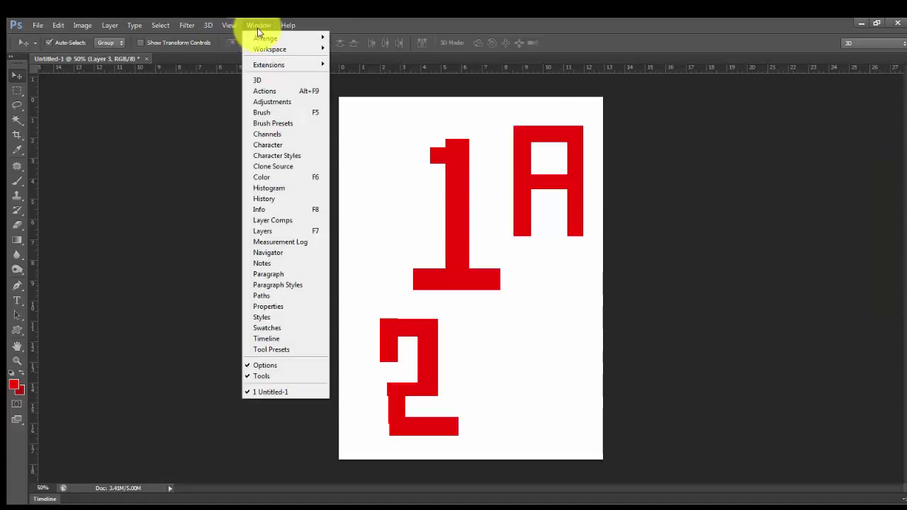
click(270, 233)
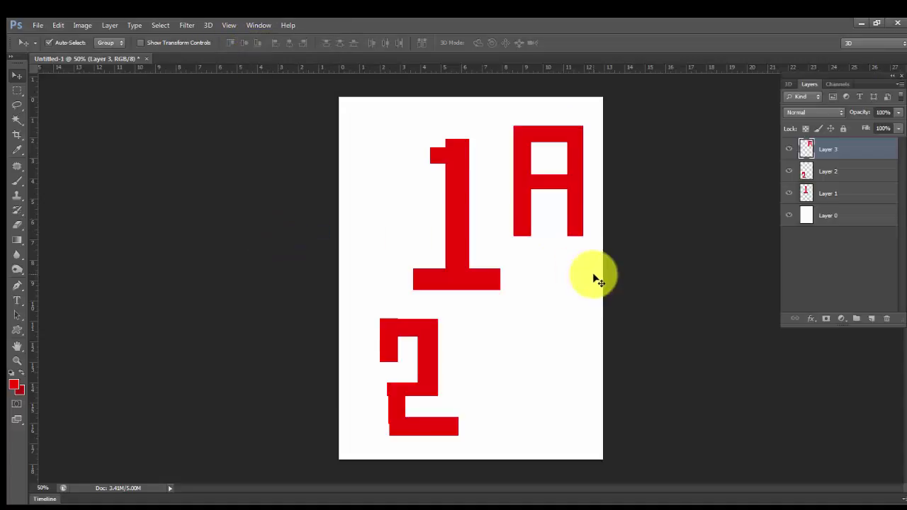